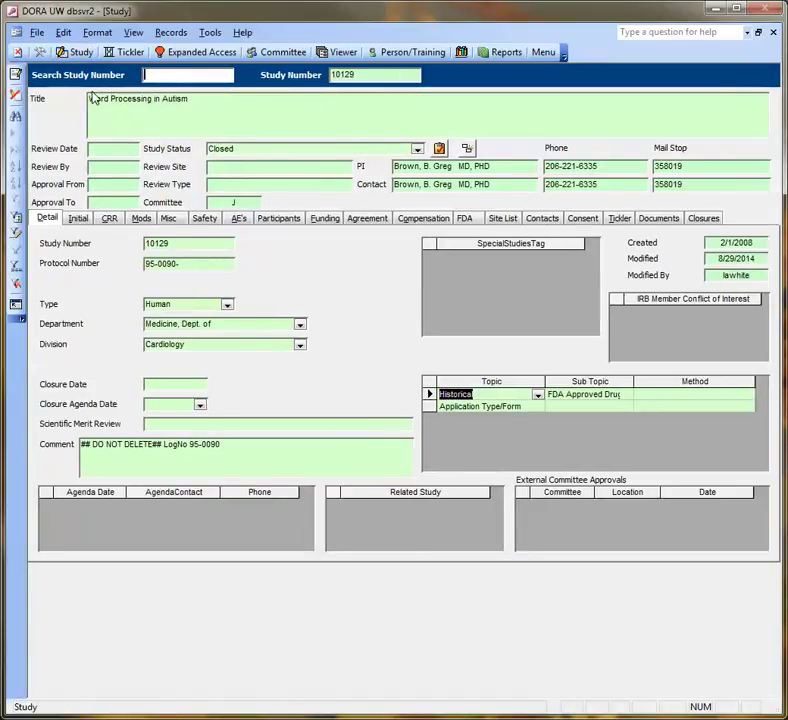
Look up study number 50035 and open its initial review record in the detailed form
type("50")
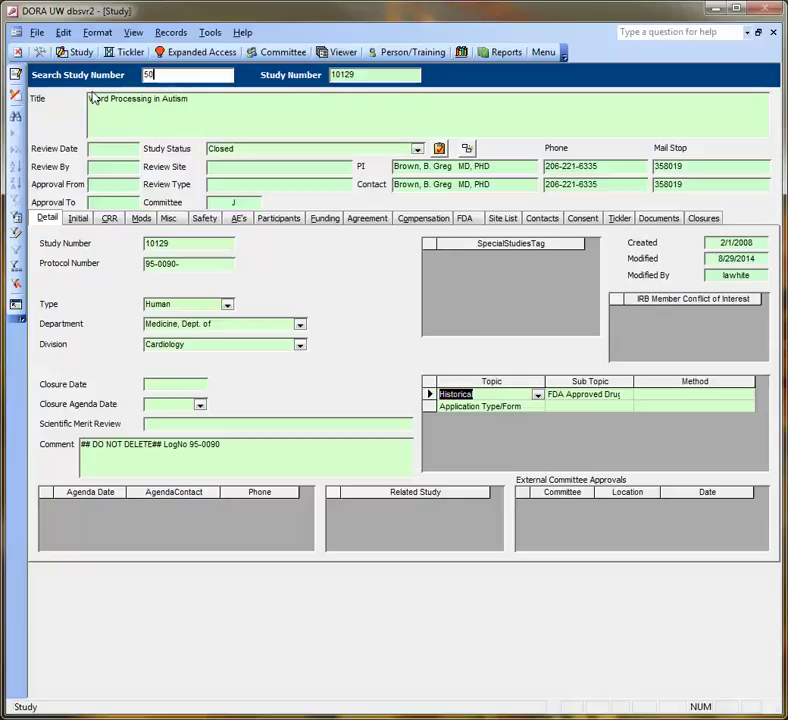
type("035")
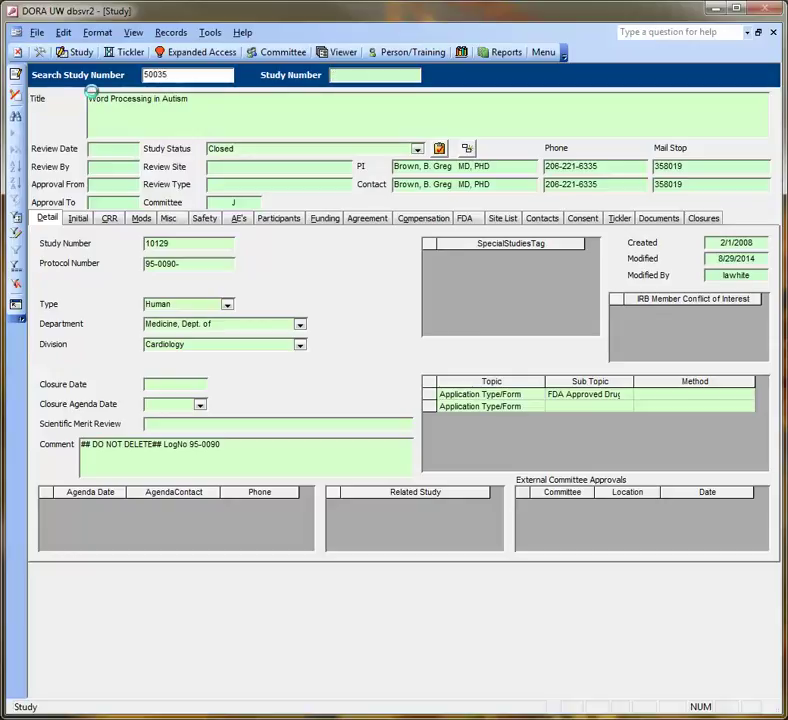
key("Return")
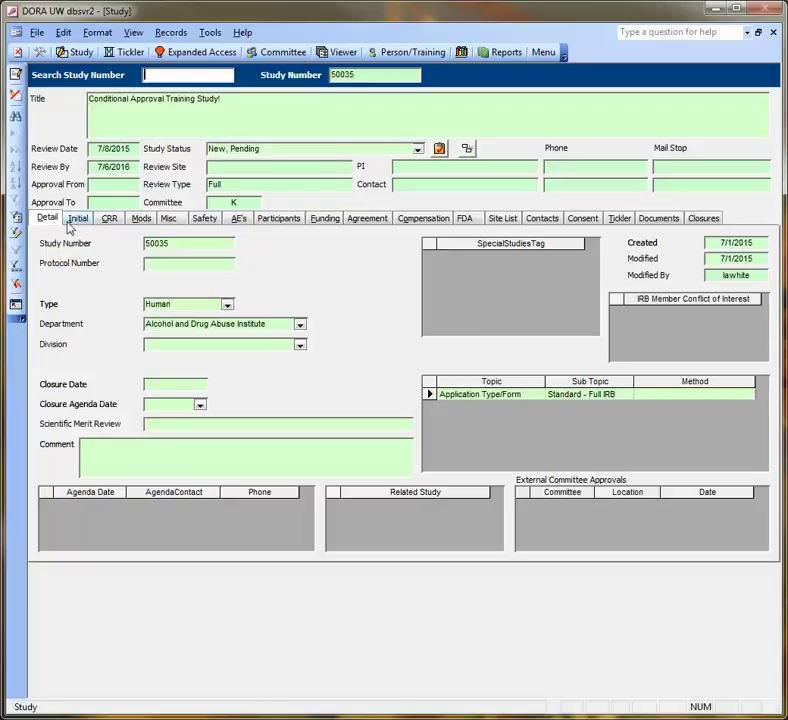
left_click(72, 221)
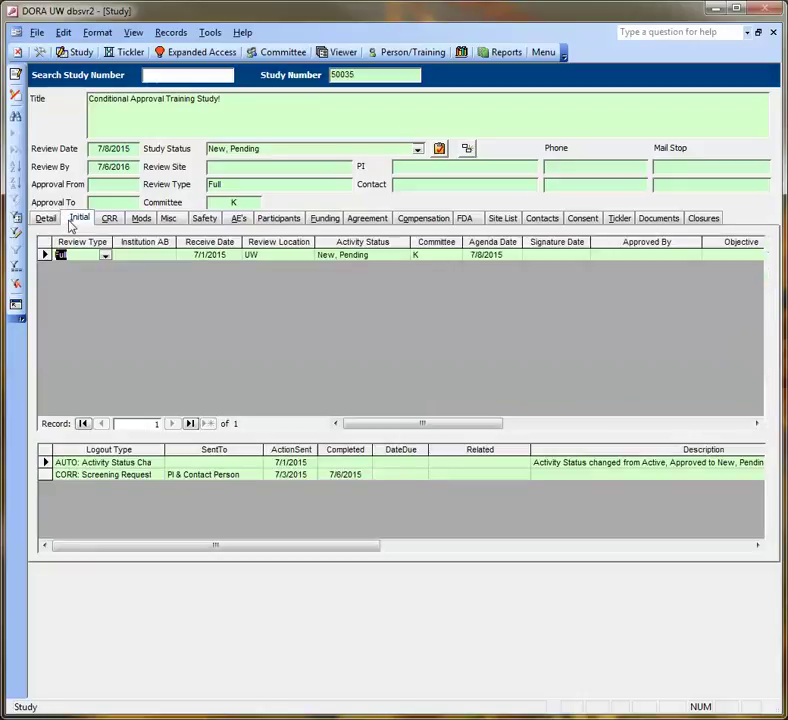
left_click(150, 255)
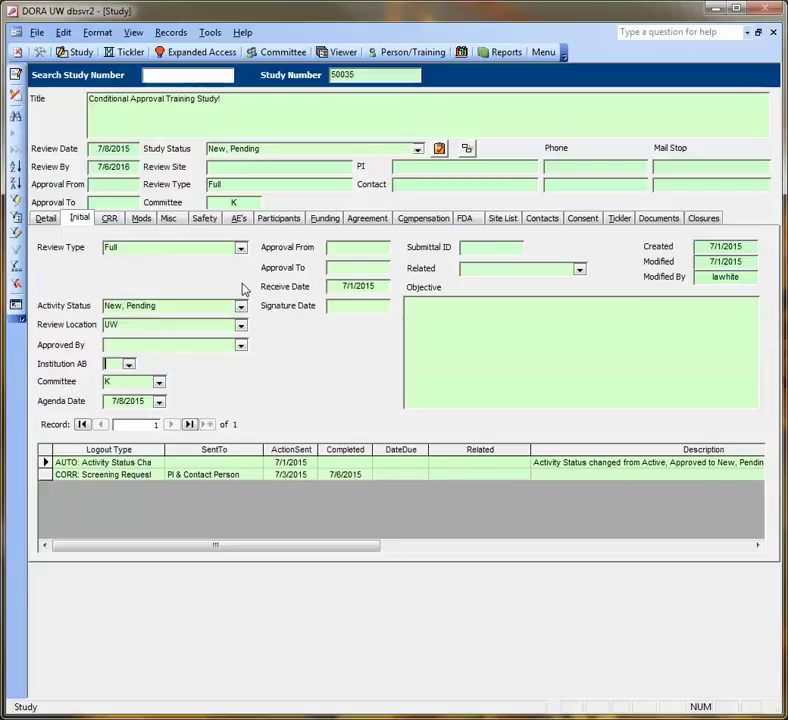
Enable editing and set the initial review's activity status to Conditional Approval, approved by Full IRB Committee
left_click(16, 78)
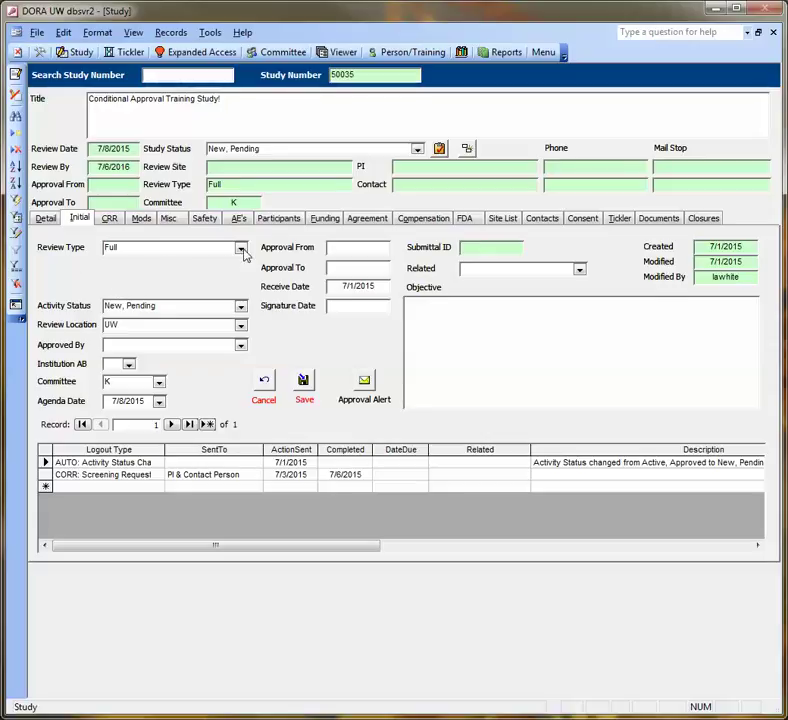
left_click(241, 306)
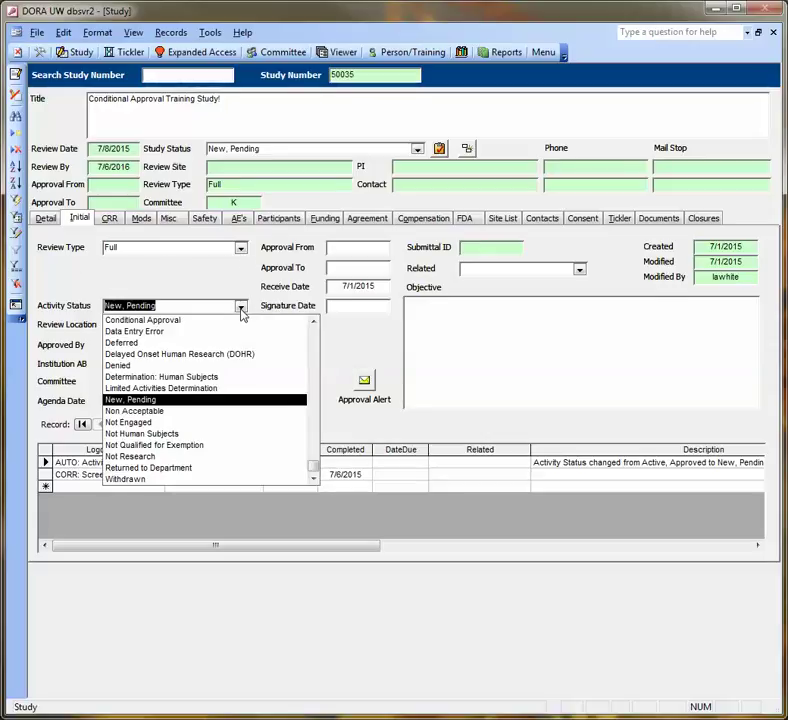
left_click(269, 321)
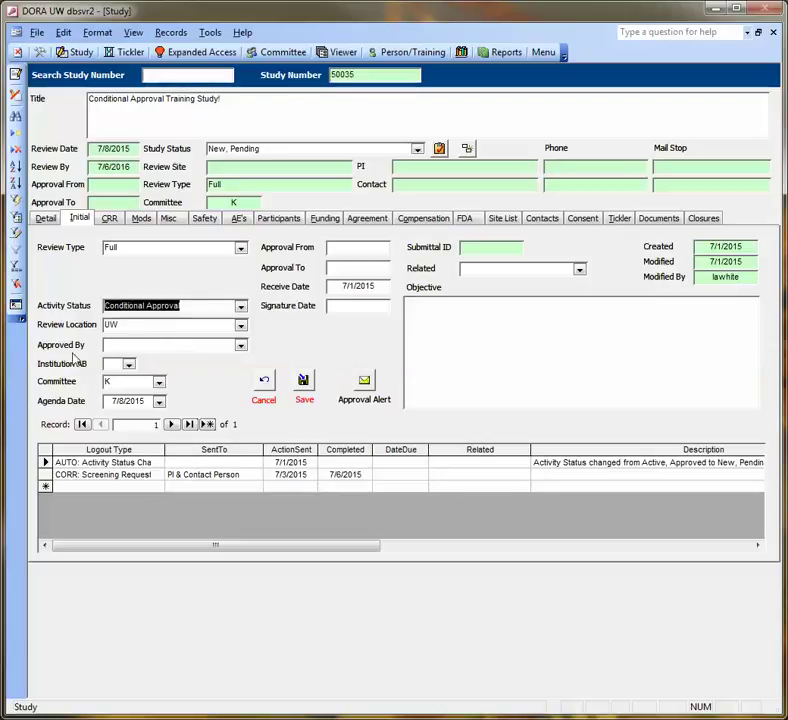
left_click(241, 346)
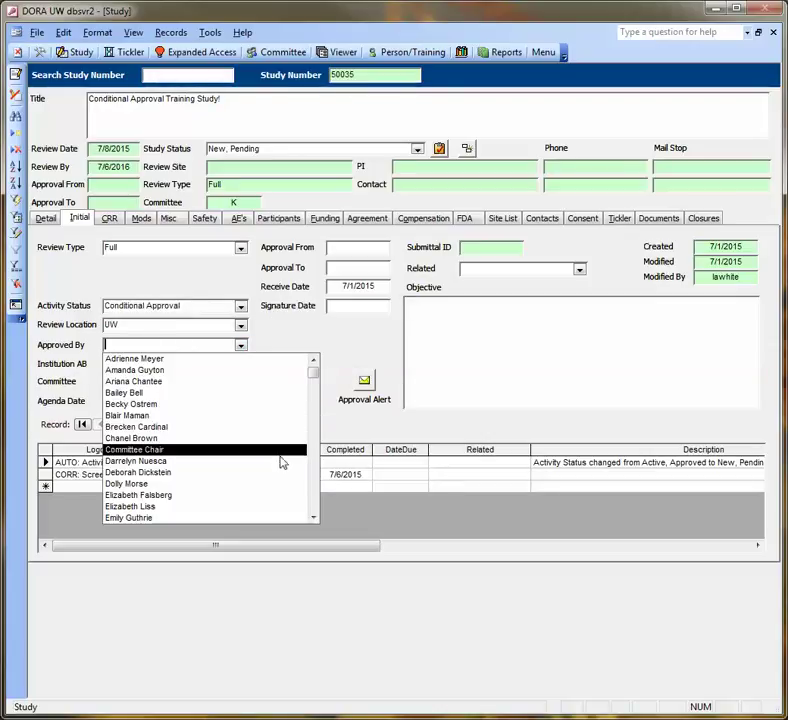
left_click(313, 521)
left_click(313, 521)
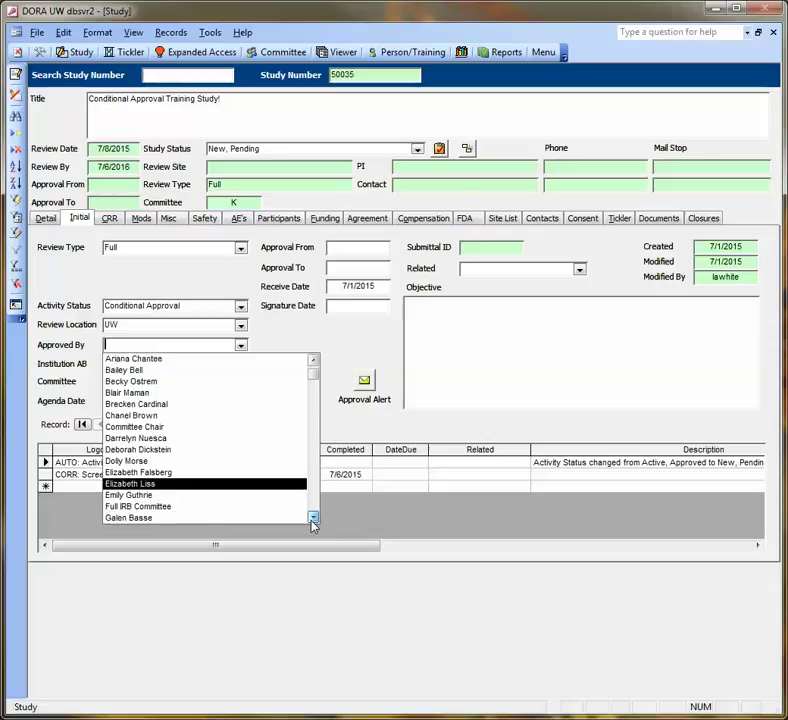
left_click(278, 506)
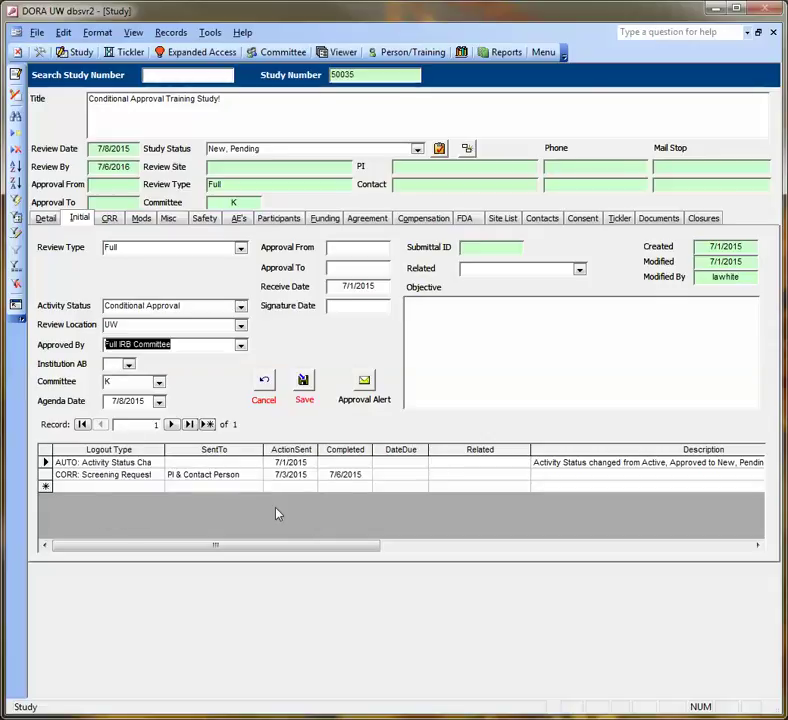
Set the approval period from 7/8/2015 to 7/7/2016 with signature date 7/8/2015, and save the record
left_click(338, 251)
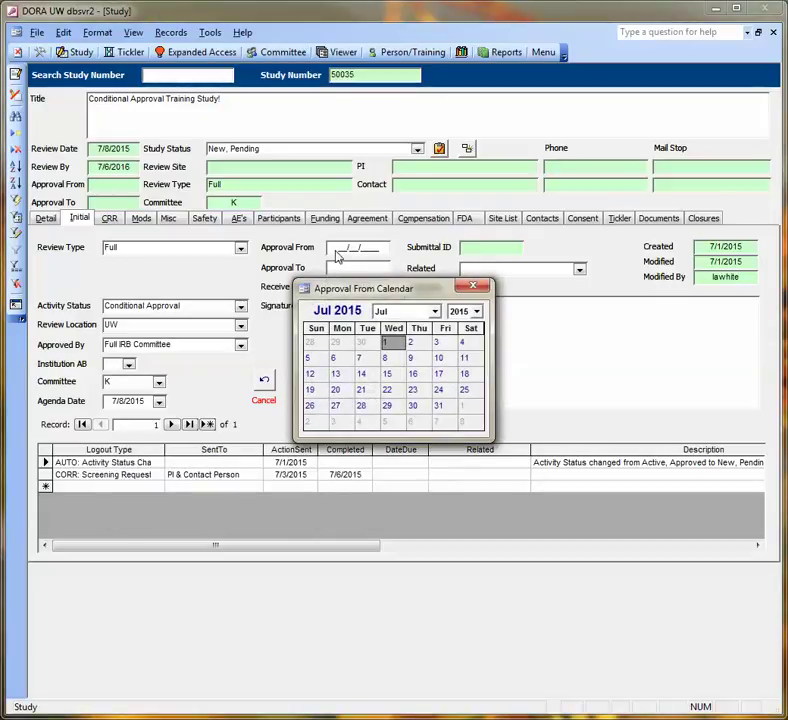
left_click(401, 364)
left_click(358, 268)
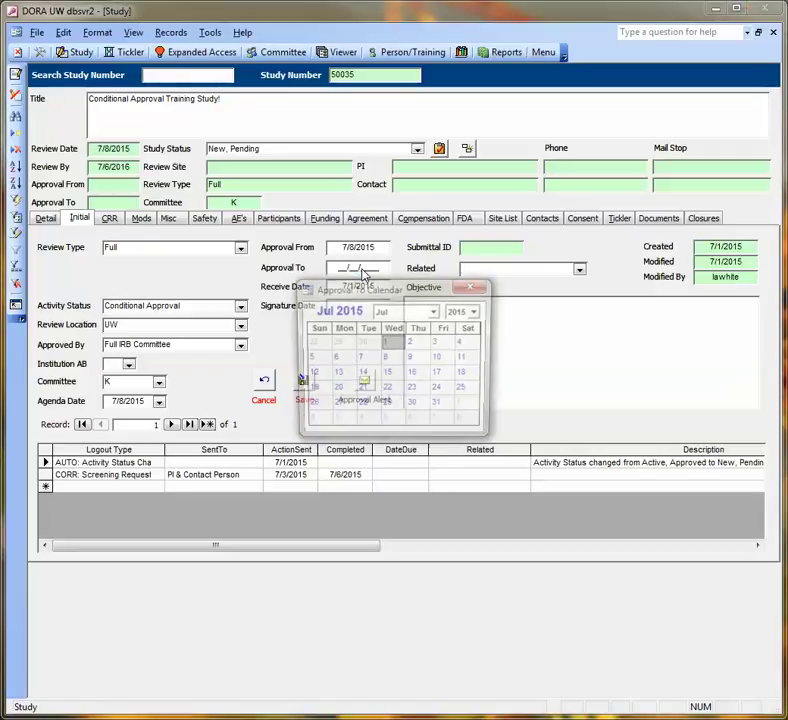
left_click(477, 311)
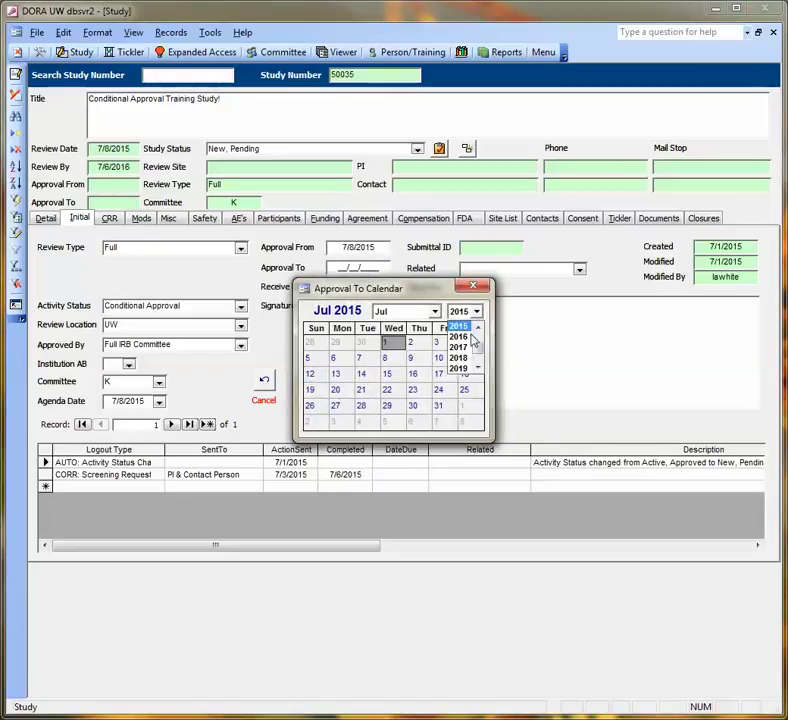
left_click(472, 325)
left_click(411, 358)
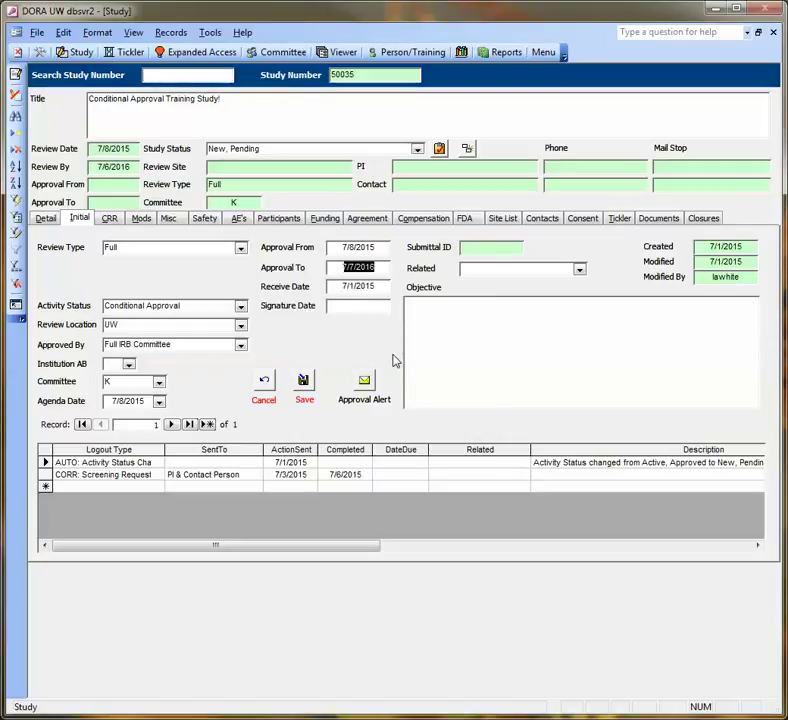
left_click(359, 306)
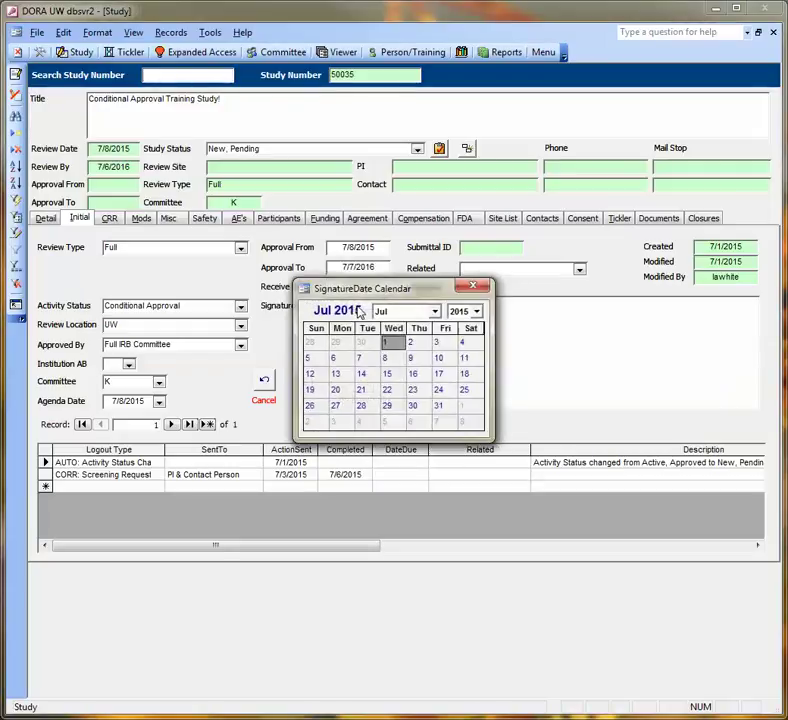
left_click(388, 362)
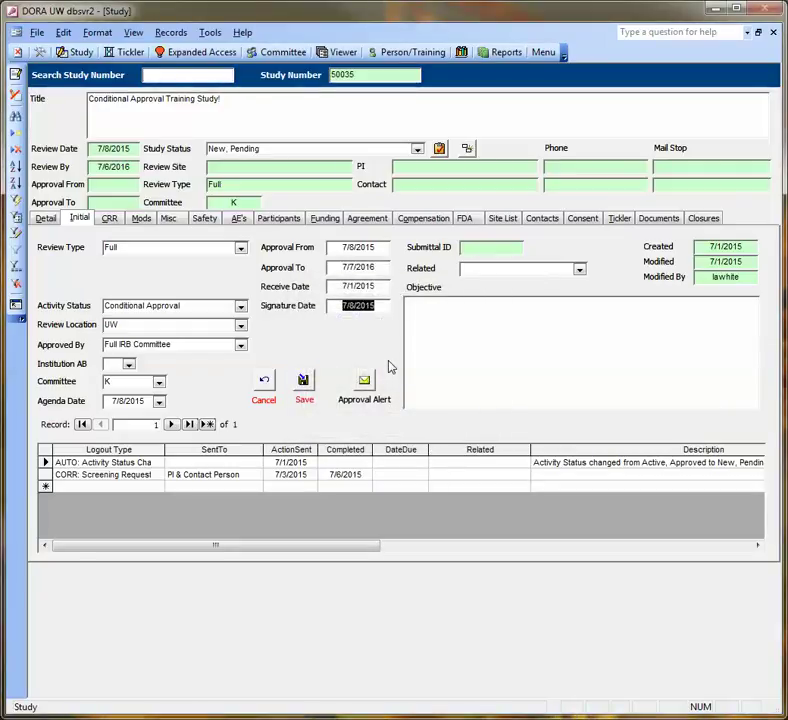
left_click(304, 379)
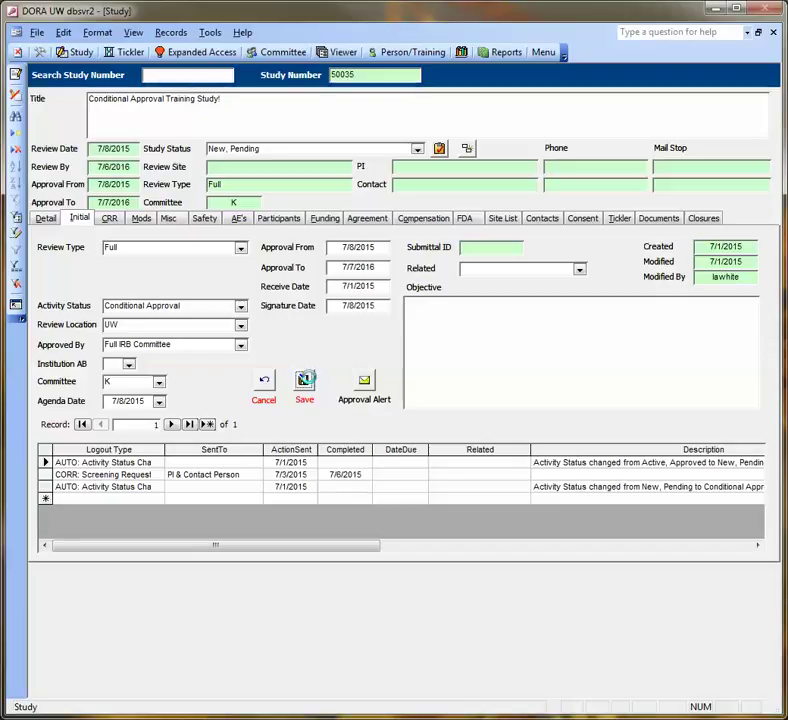
Add and save an FBD: Conditional Approval logout entry sent to PI & Contact Person with action sent date 7/8/2015
left_click(122, 499)
left_click(156, 500)
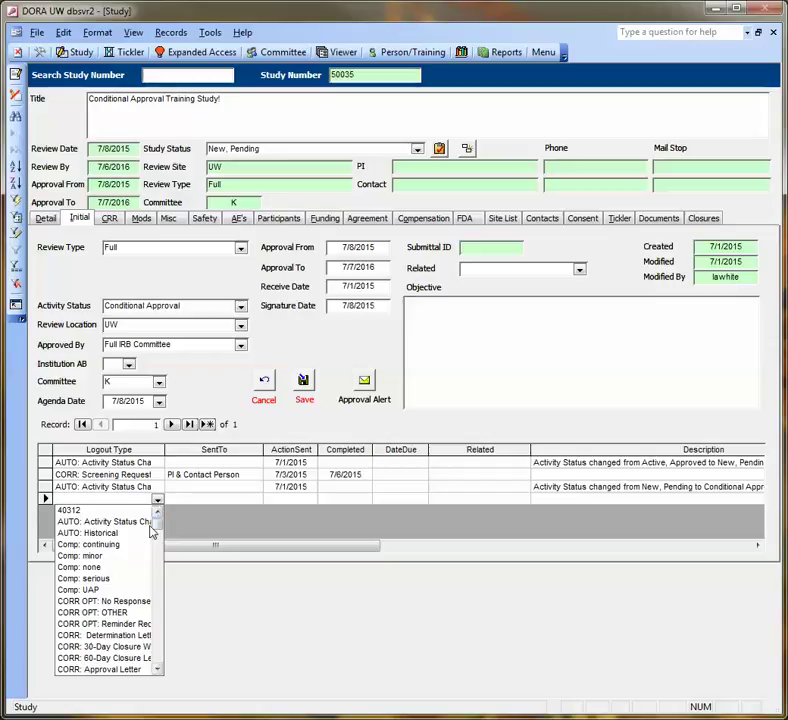
left_click_drag(159, 671, 159, 671)
left_click(73, 636)
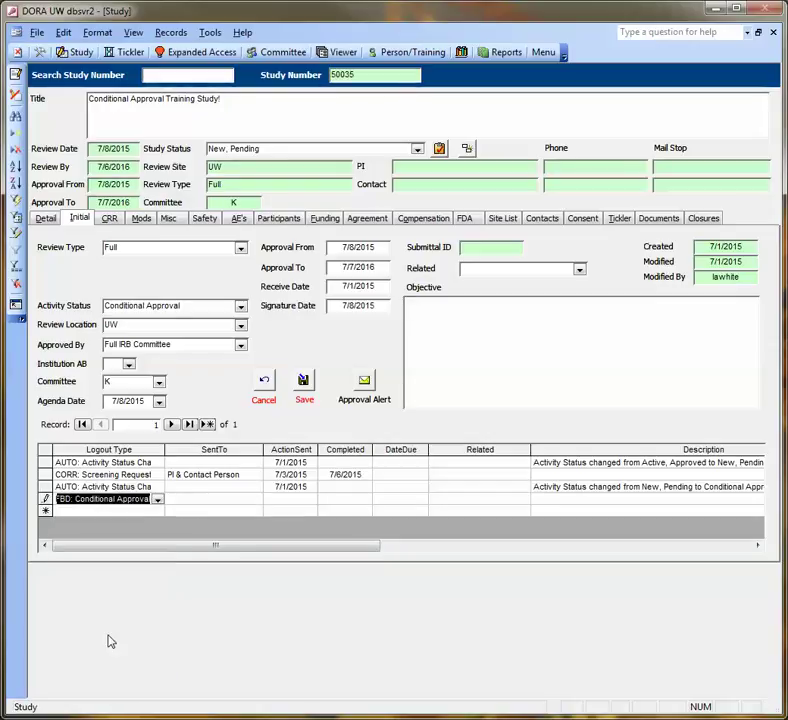
left_click(237, 501)
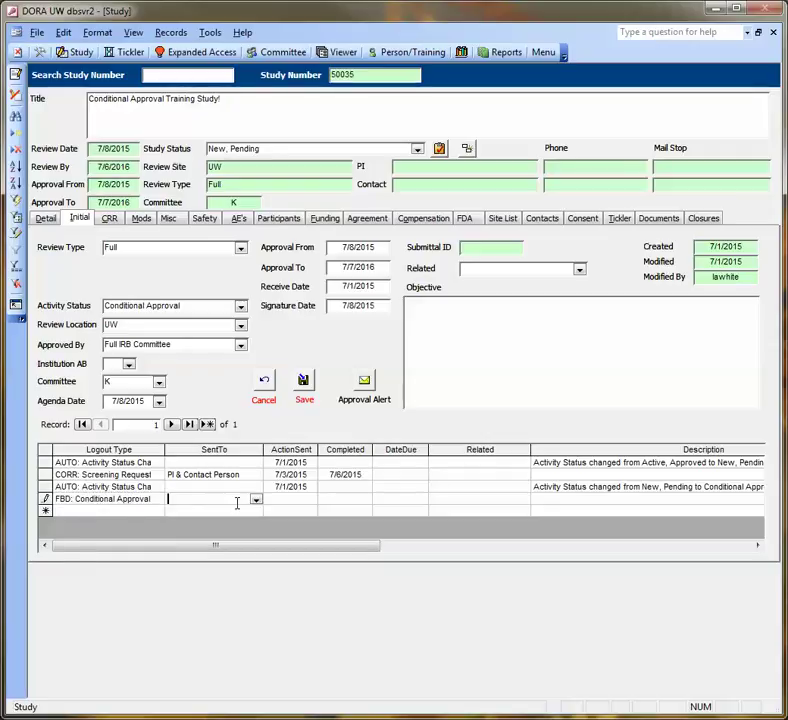
left_click(256, 499)
left_click(234, 567)
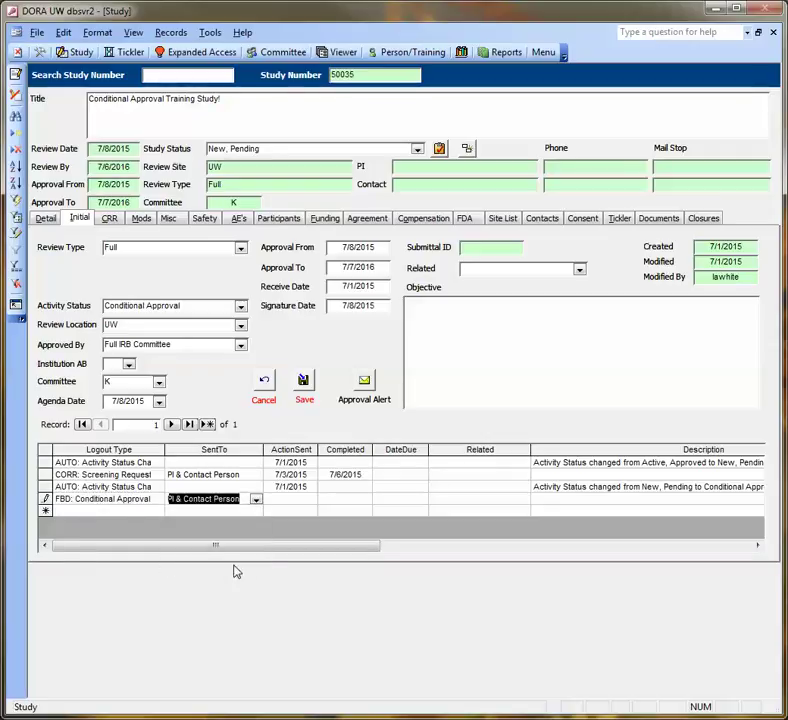
left_click(290, 498)
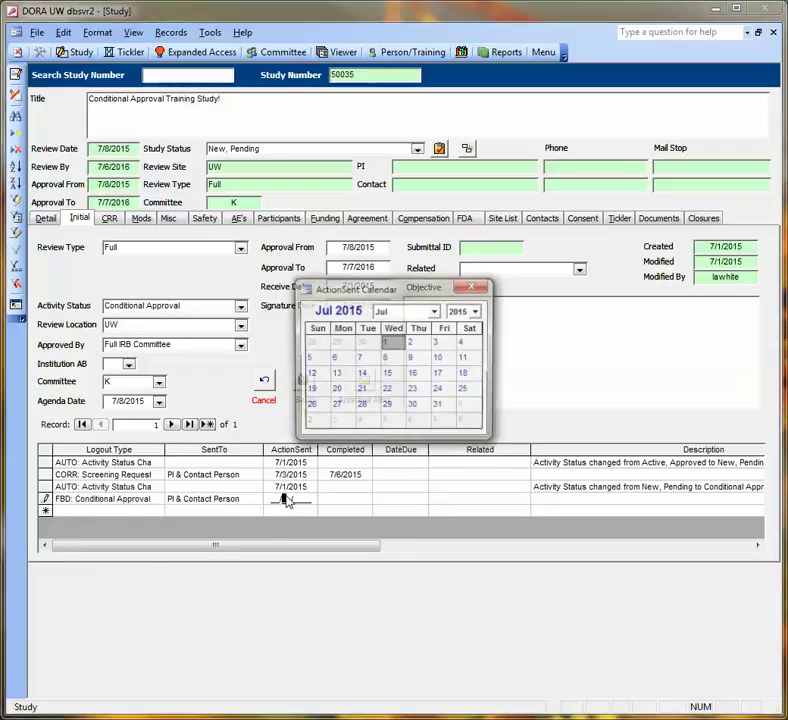
left_click(390, 359)
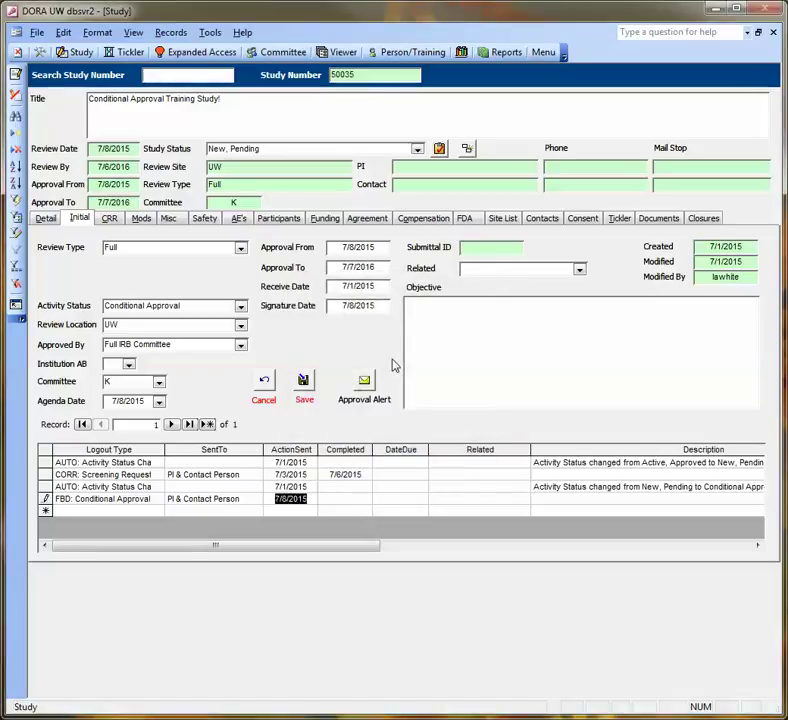
left_click(303, 380)
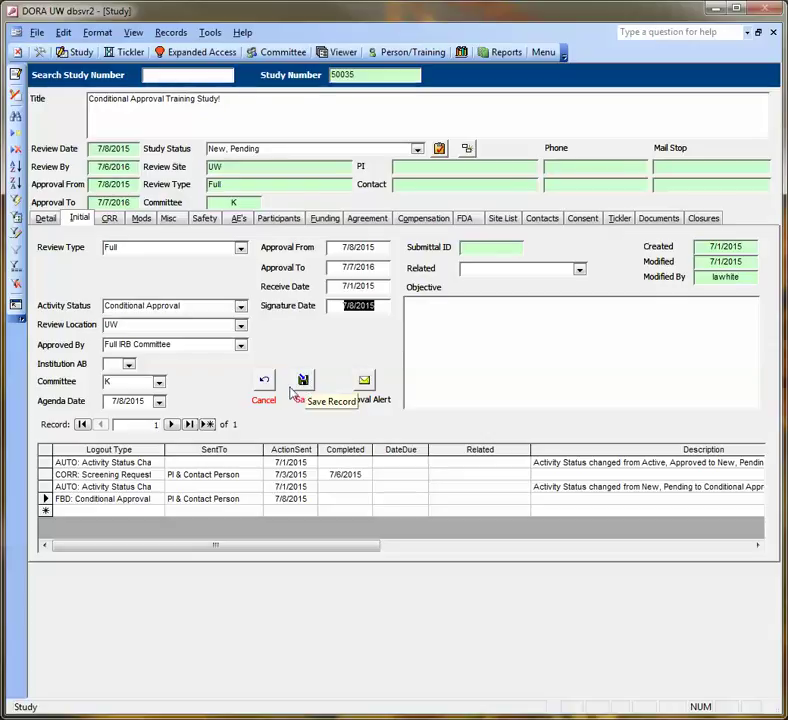
Add a new logout row below the FBD entry using the CORR conditional approval type
left_click(100, 511)
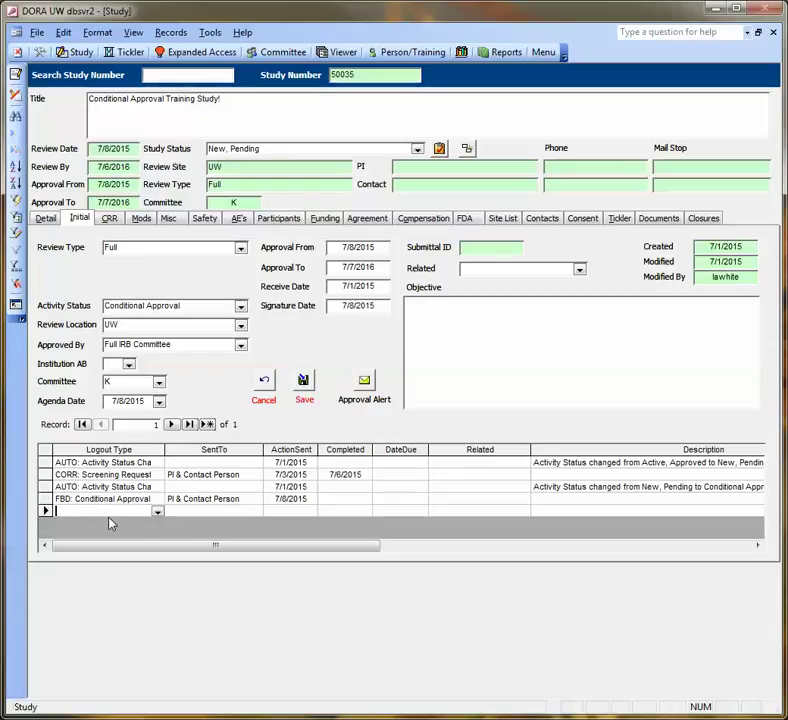
left_click(157, 511)
left_click(157, 681)
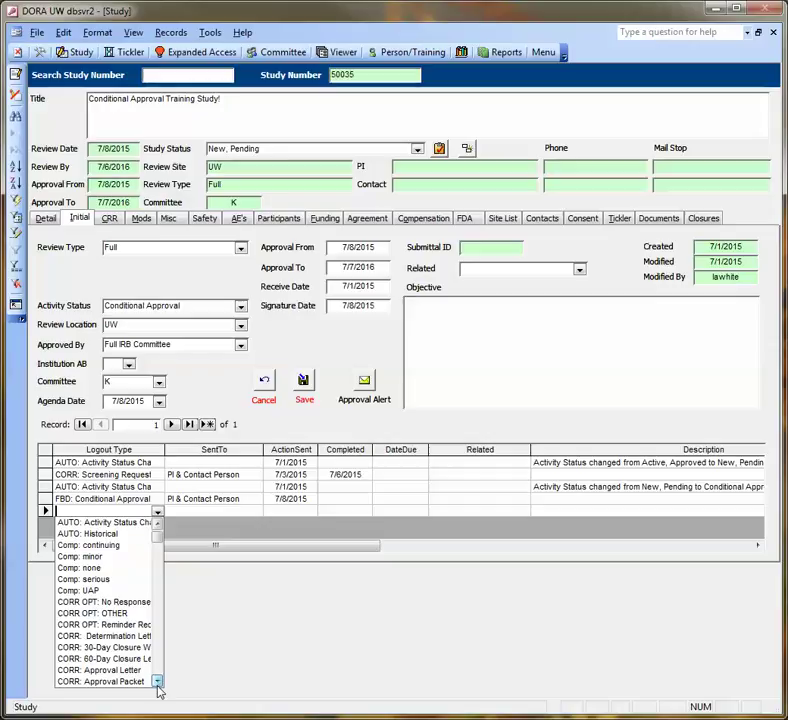
left_click(157, 681)
left_click(157, 681)
left_click(157, 681)
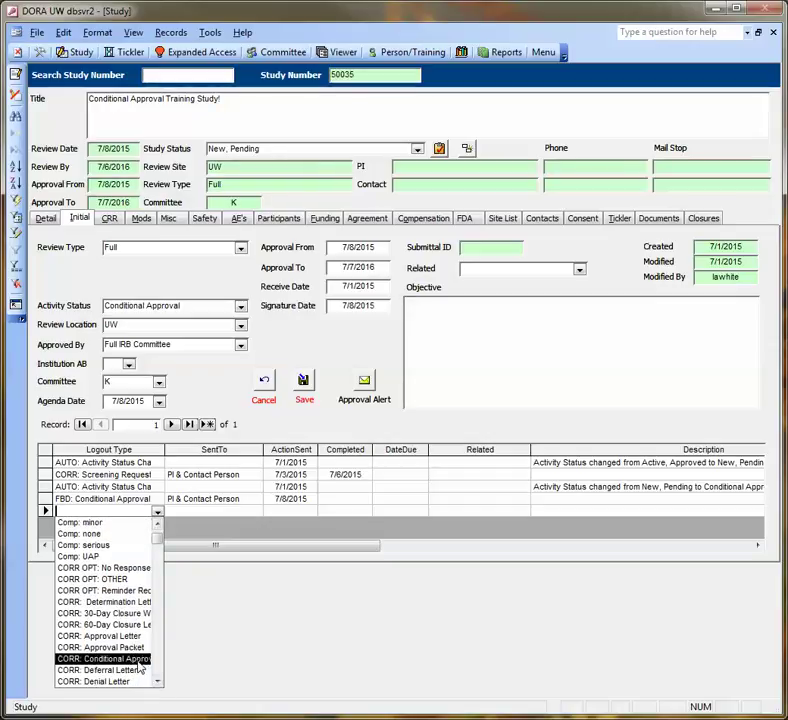
left_click(145, 658)
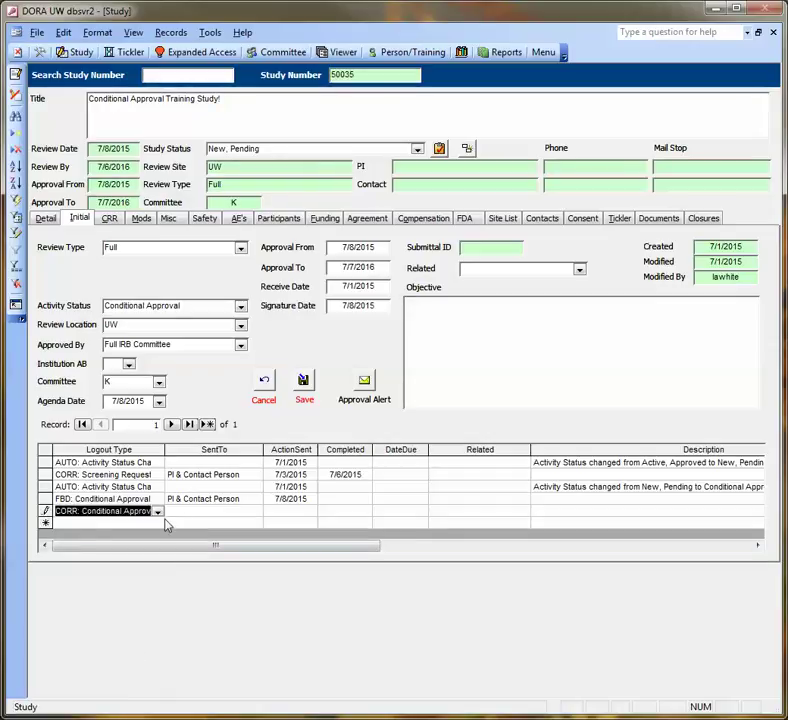
Address the CORR conditional approval entry to PI & Contact Person with action sent date 7/9/2015, and save the record
left_click(240, 512)
left_click(256, 512)
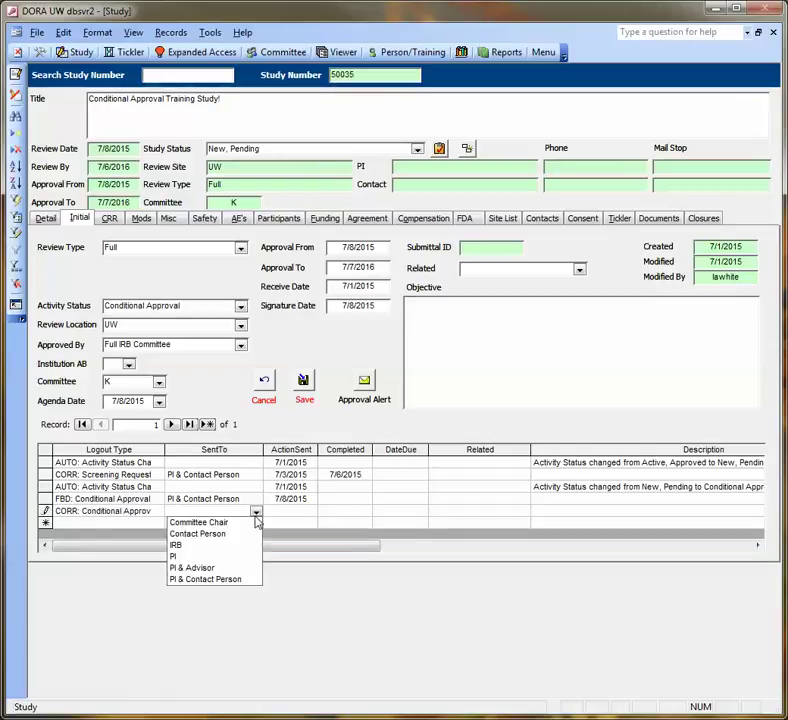
left_click(239, 582)
left_click(285, 512)
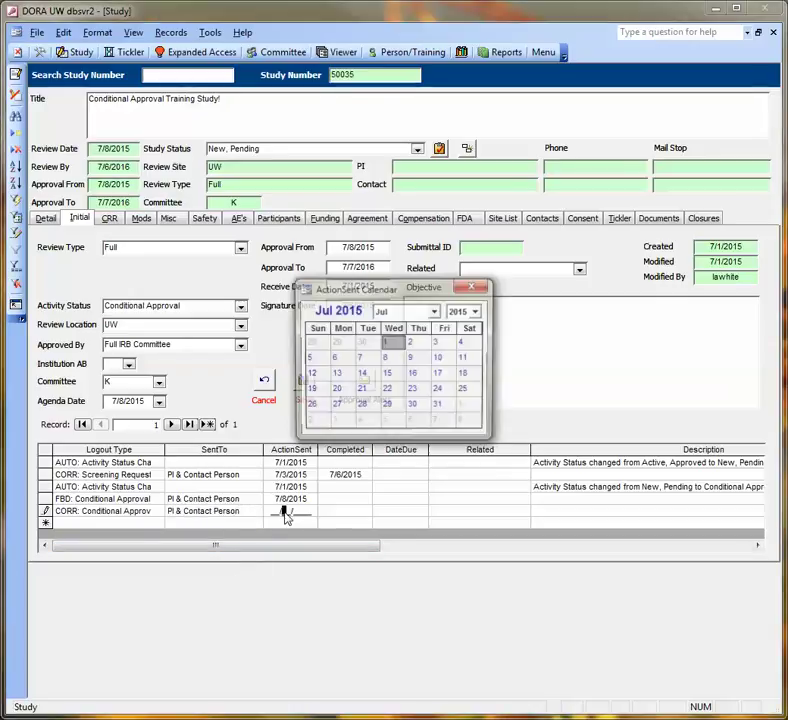
left_click(410, 357)
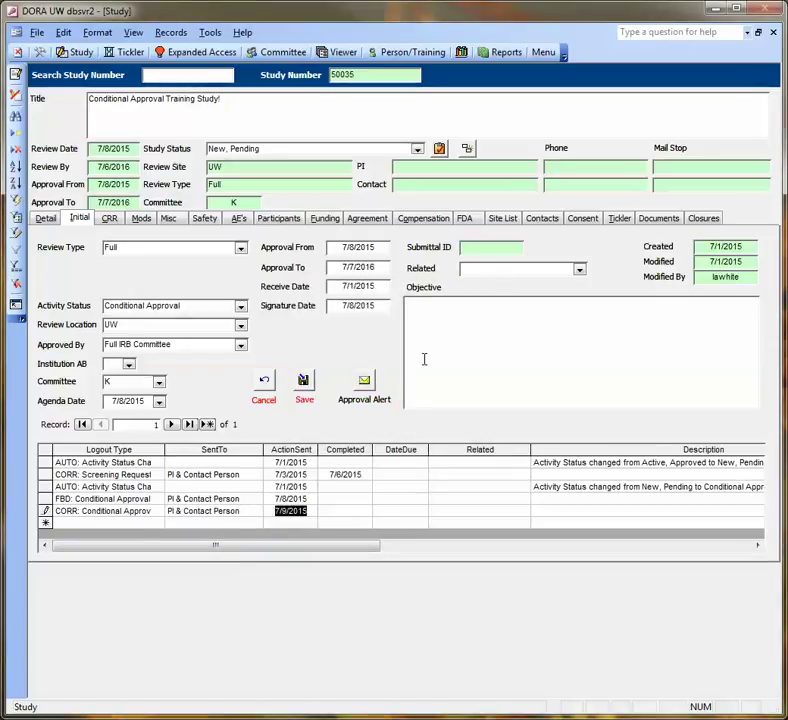
left_click(302, 380)
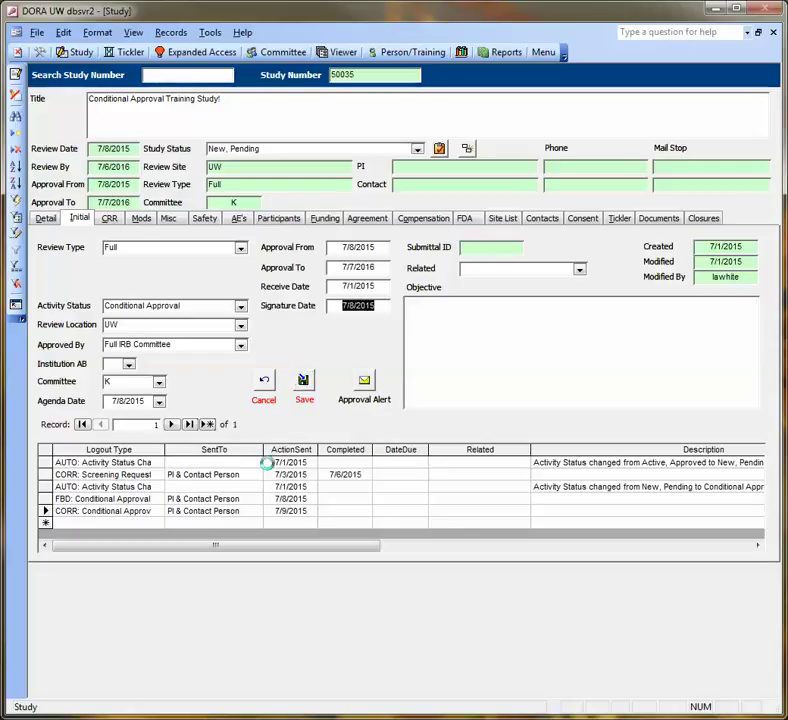
Set the CORR conditional approval entry's due date to 9/9/2015, decline adding a tickler, and save the record
double_click(401, 511)
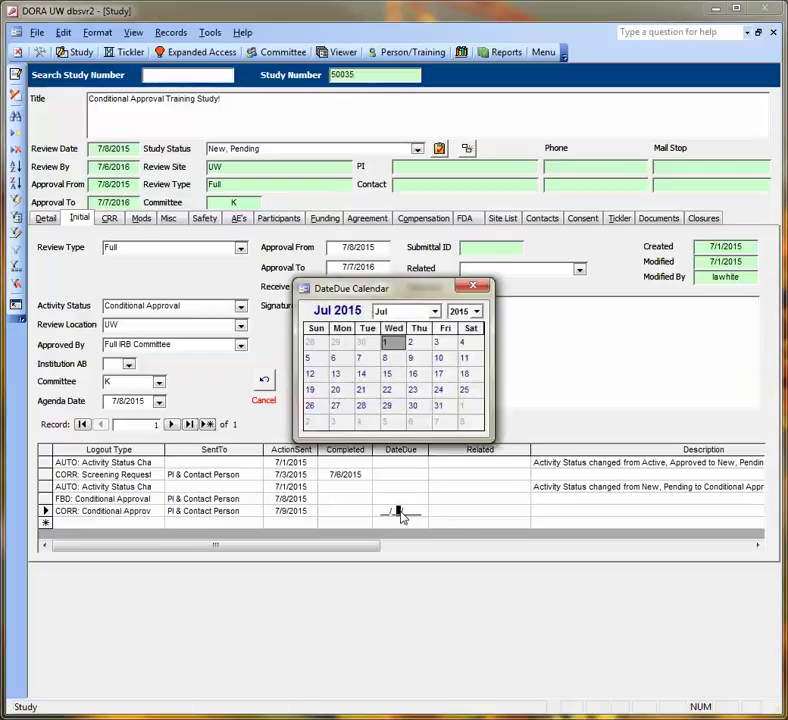
left_click(434, 311)
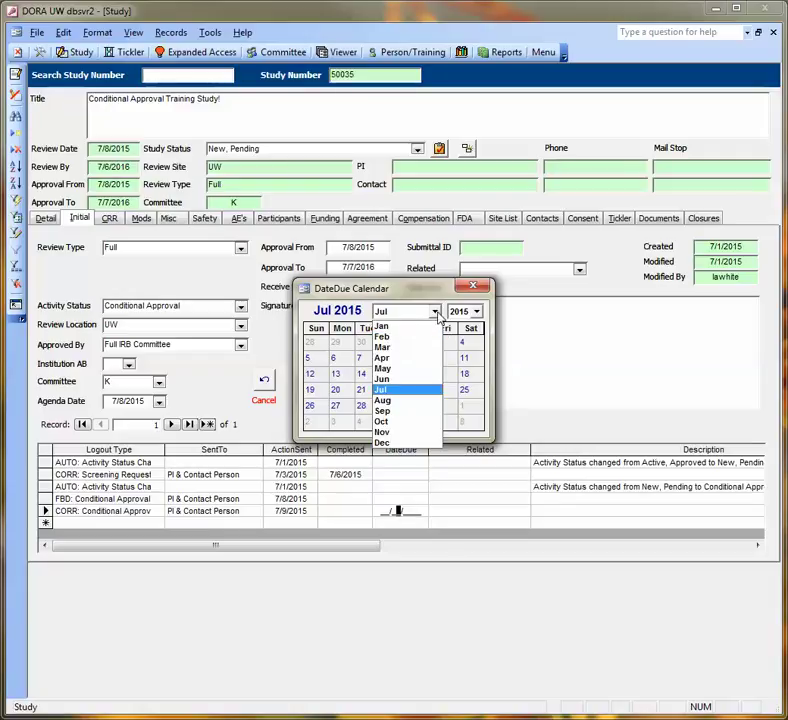
left_click(397, 411)
left_click(386, 358)
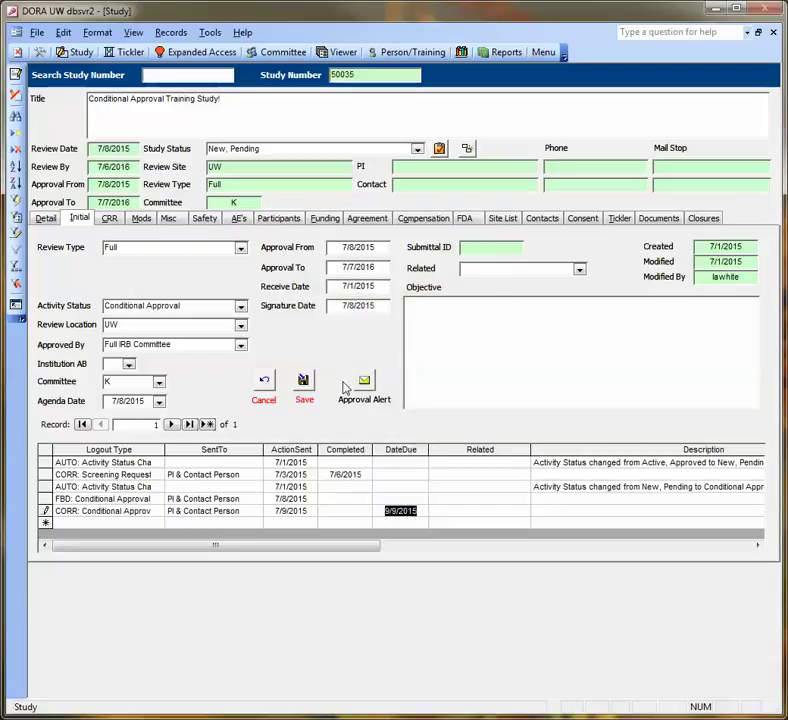
left_click(304, 381)
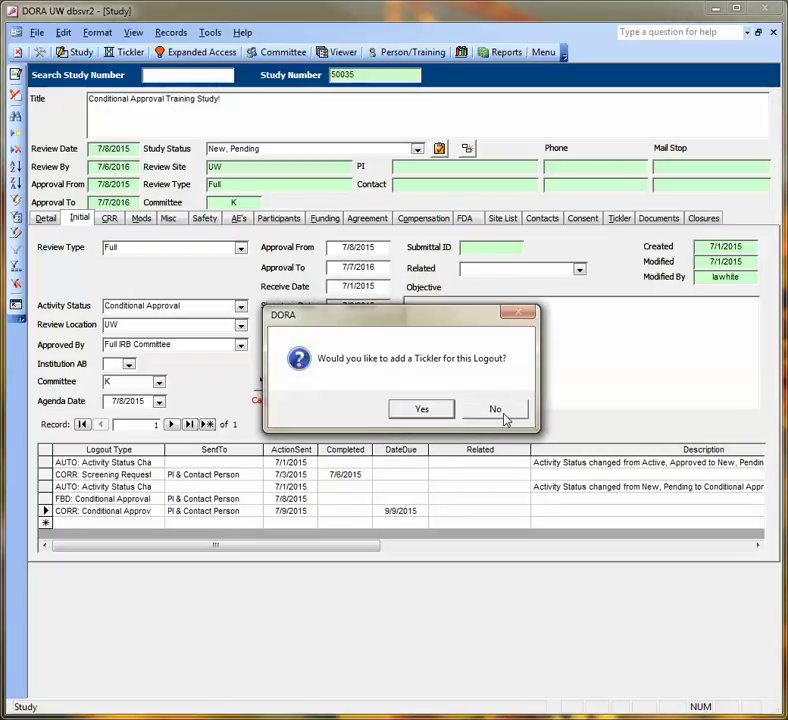
left_click(503, 415)
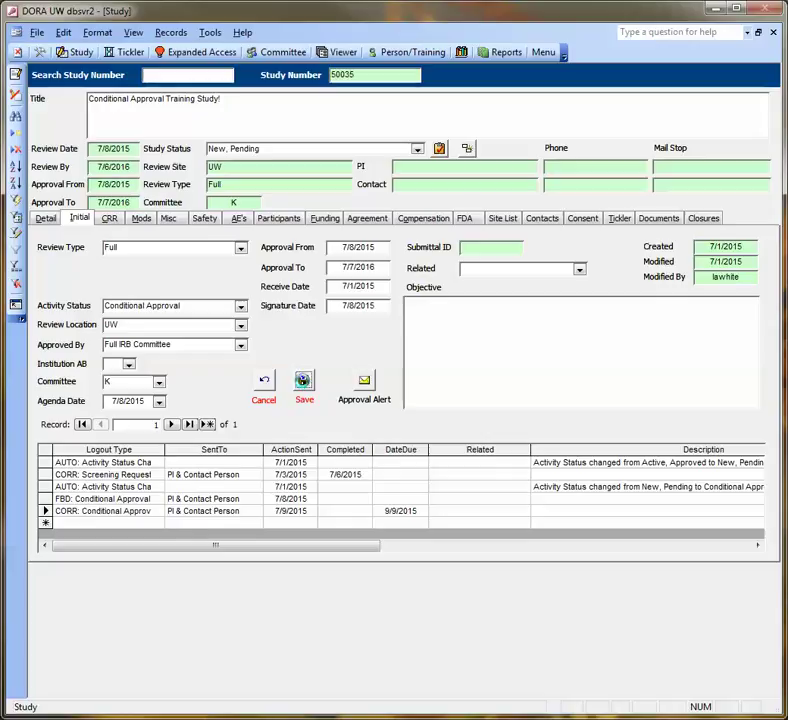
left_click(303, 381)
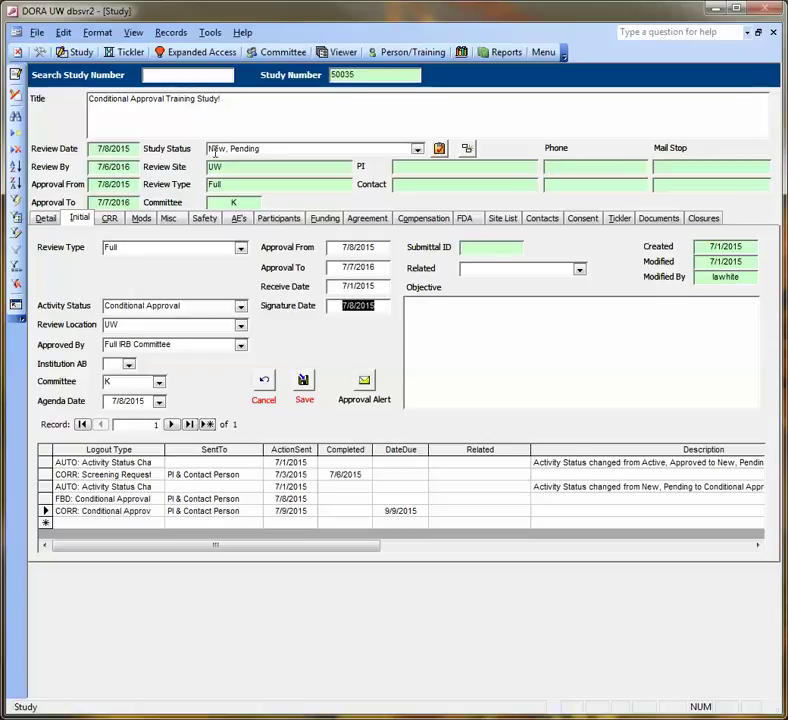
Change the study status to Conditional Approval, associate it with the Initial activity signed 7/8/2015, and save the status and record
left_click(417, 148)
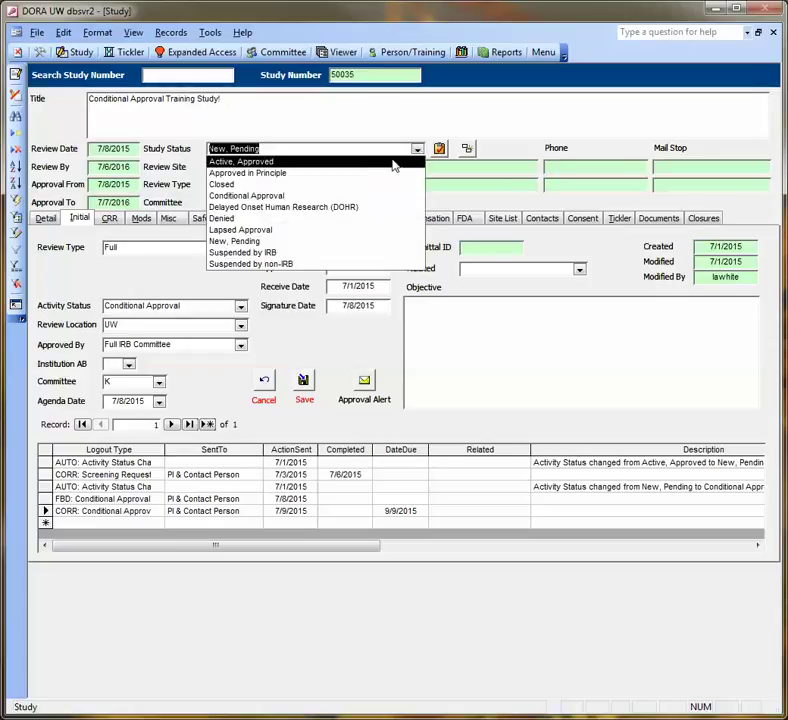
left_click(356, 193)
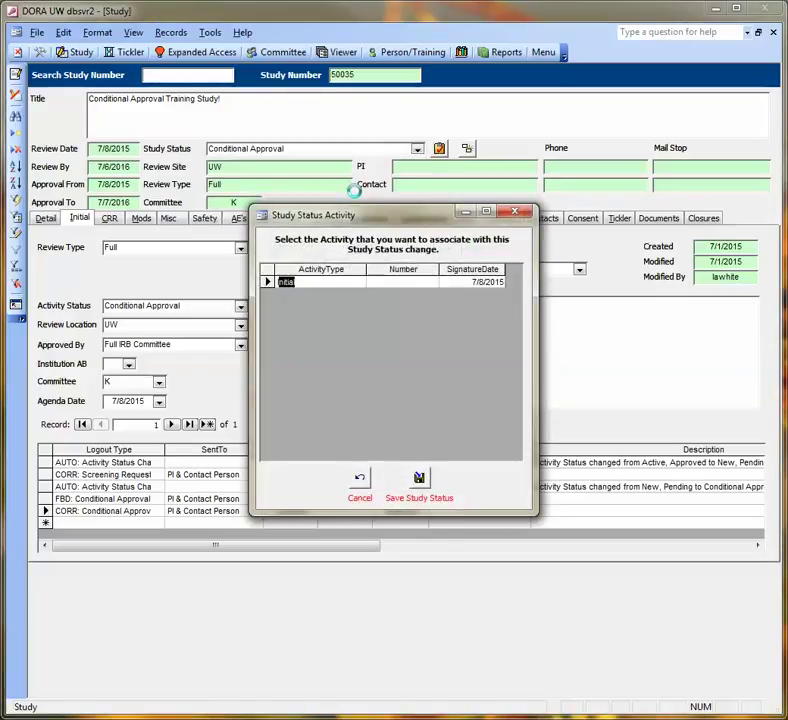
left_click(269, 282)
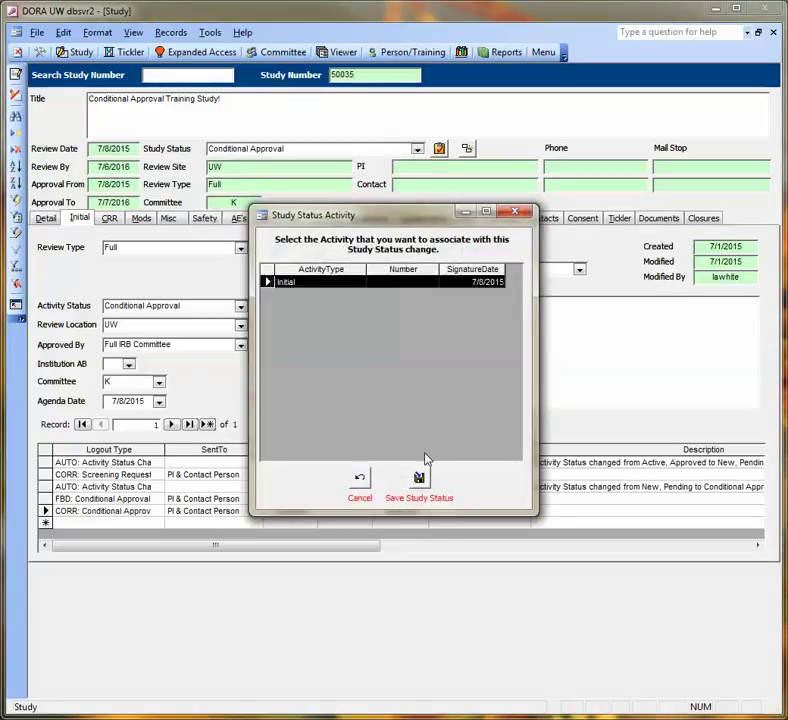
left_click(419, 477)
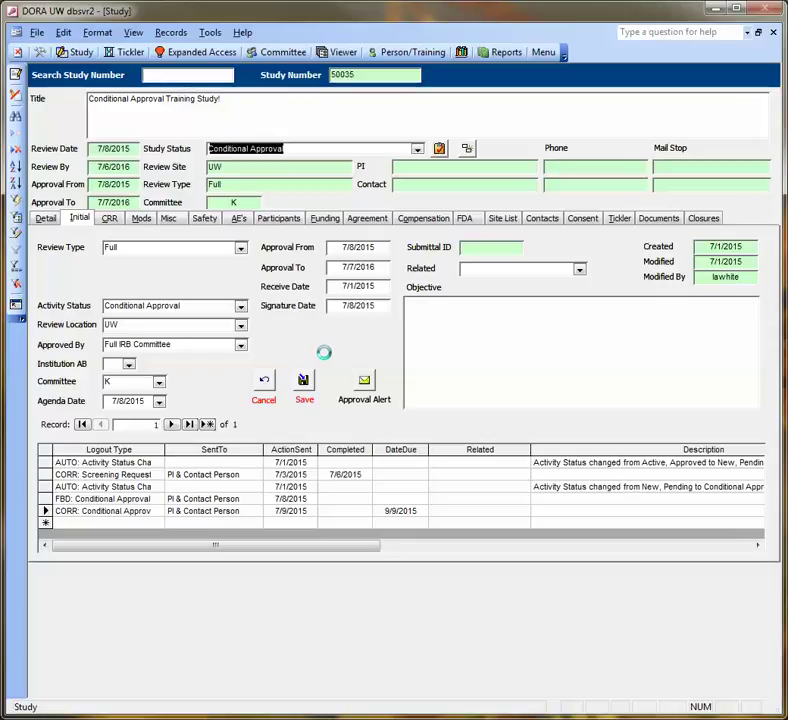
left_click(304, 380)
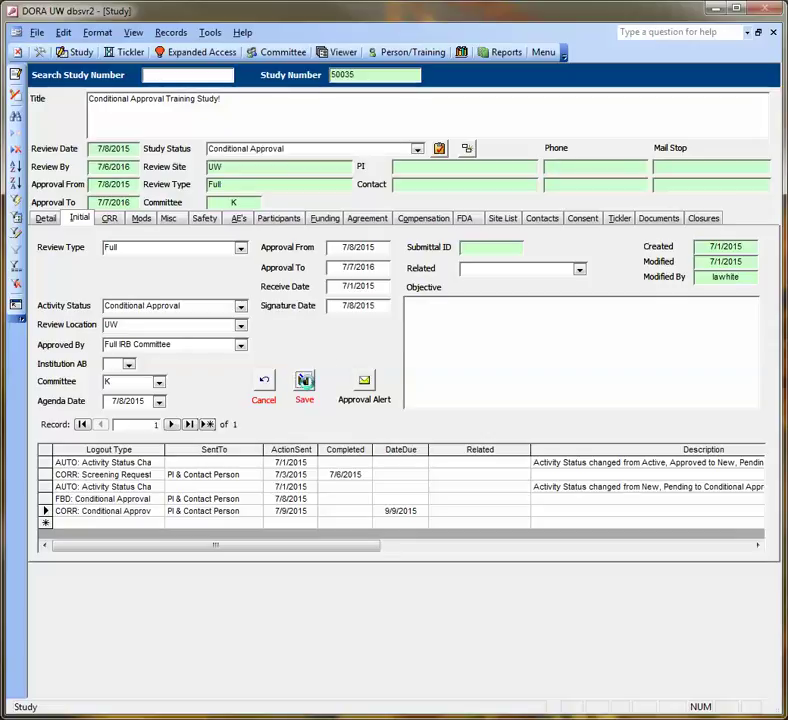